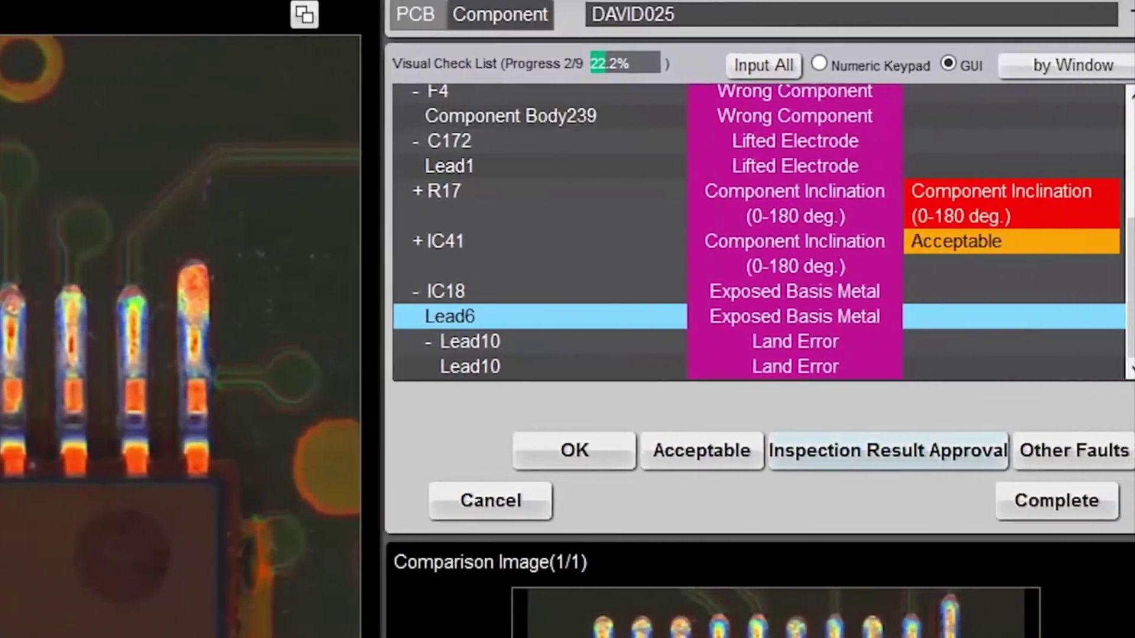
Accept IC18 Lead6 as an Exposed Basis Metal fault in the Visual Check List
click(982, 451)
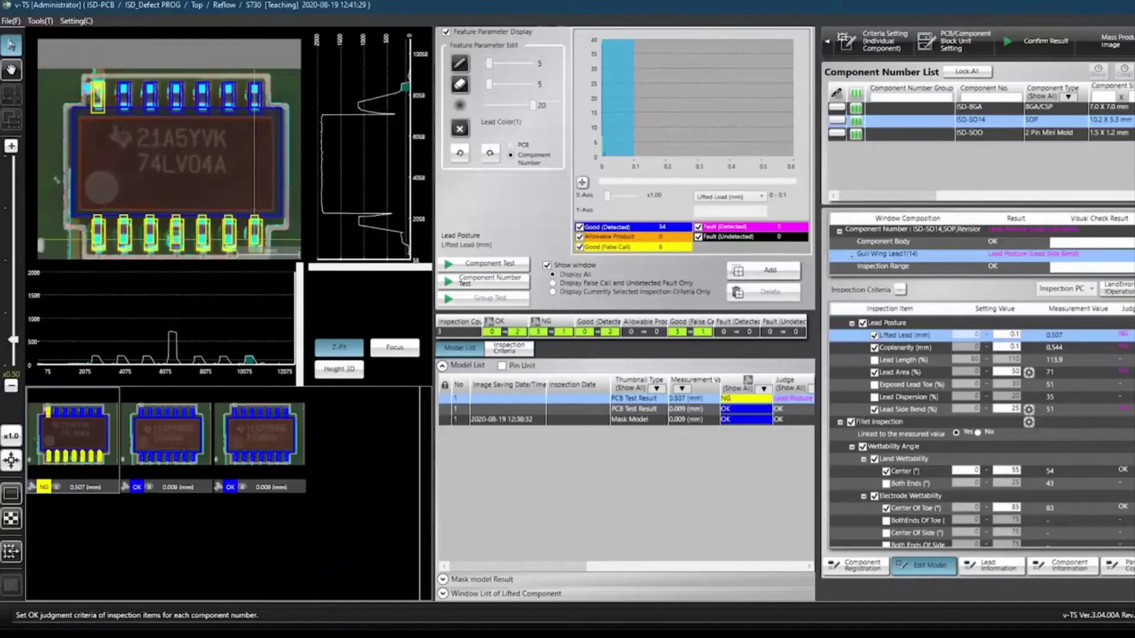
Display the ISD-SO14 chip as a 3D height map showing its raised lead
click(339, 368)
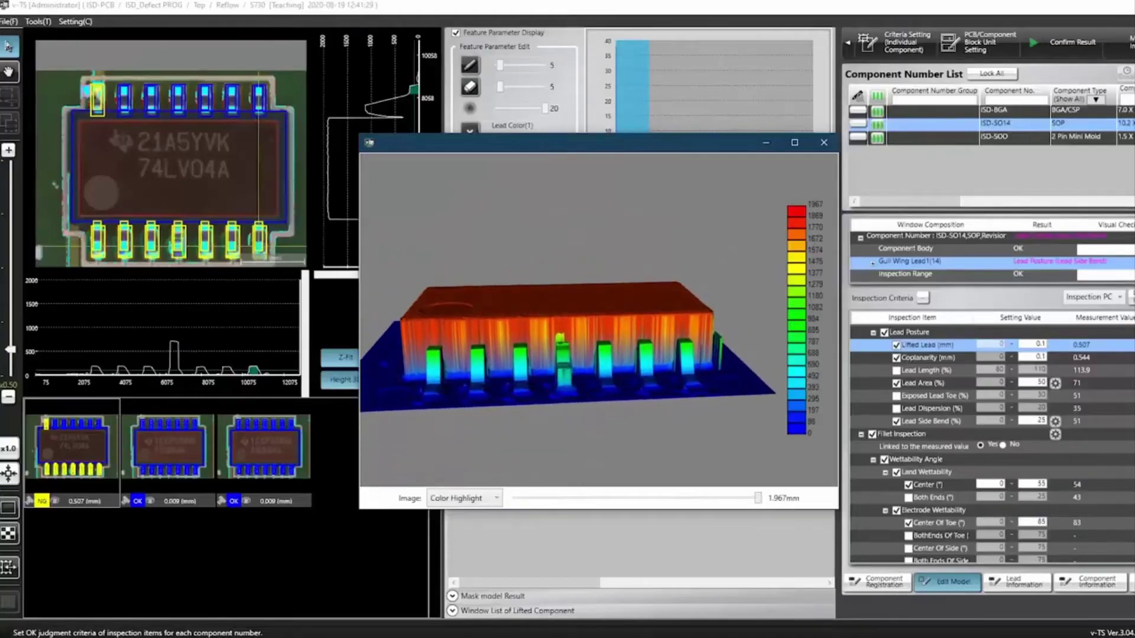
Close the 3D height-view window with Alt+F4
key(alt+F4)
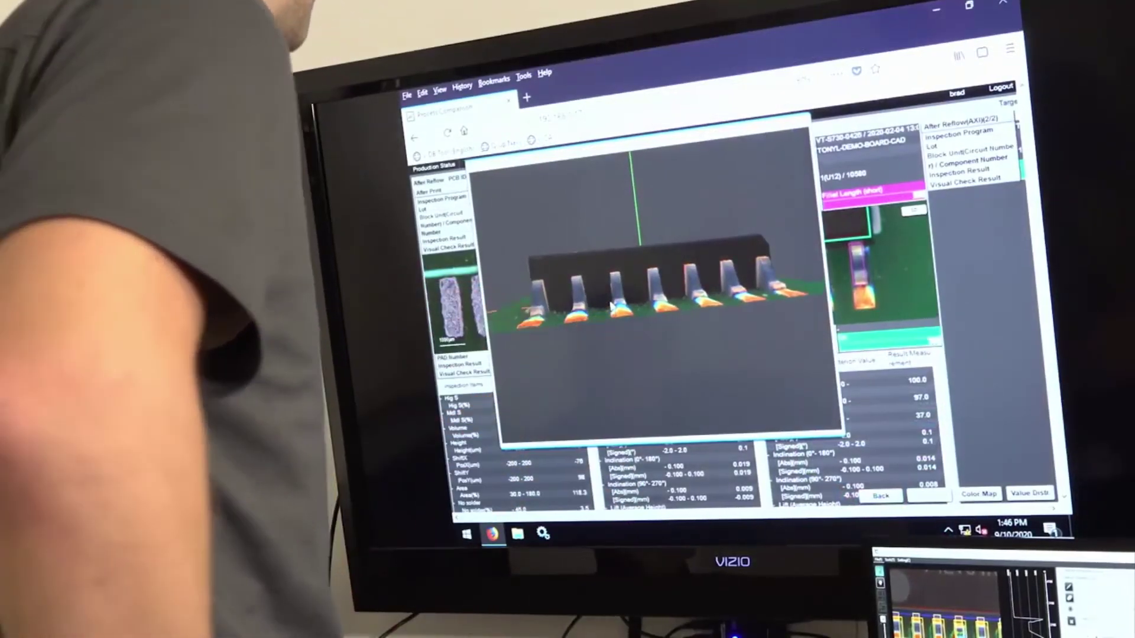
Rotate the 3D solder model of component 10580 to an oblique angle
drag(610, 305, 556, 304)
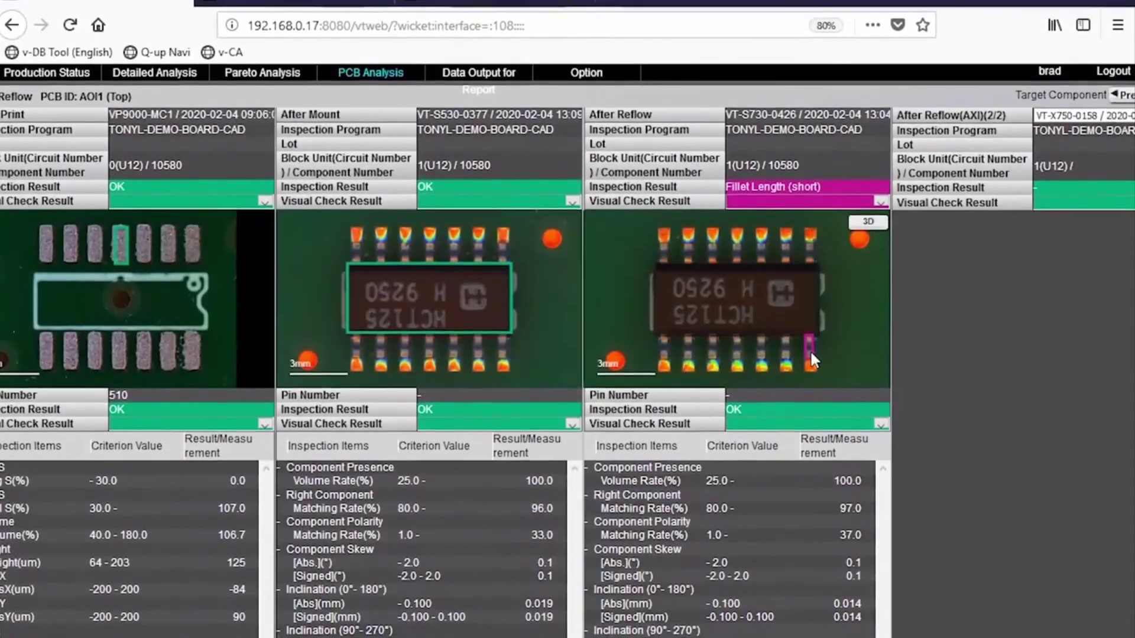
Show the After Reflow results for pin 14 and its short fillet length fault
click(810, 362)
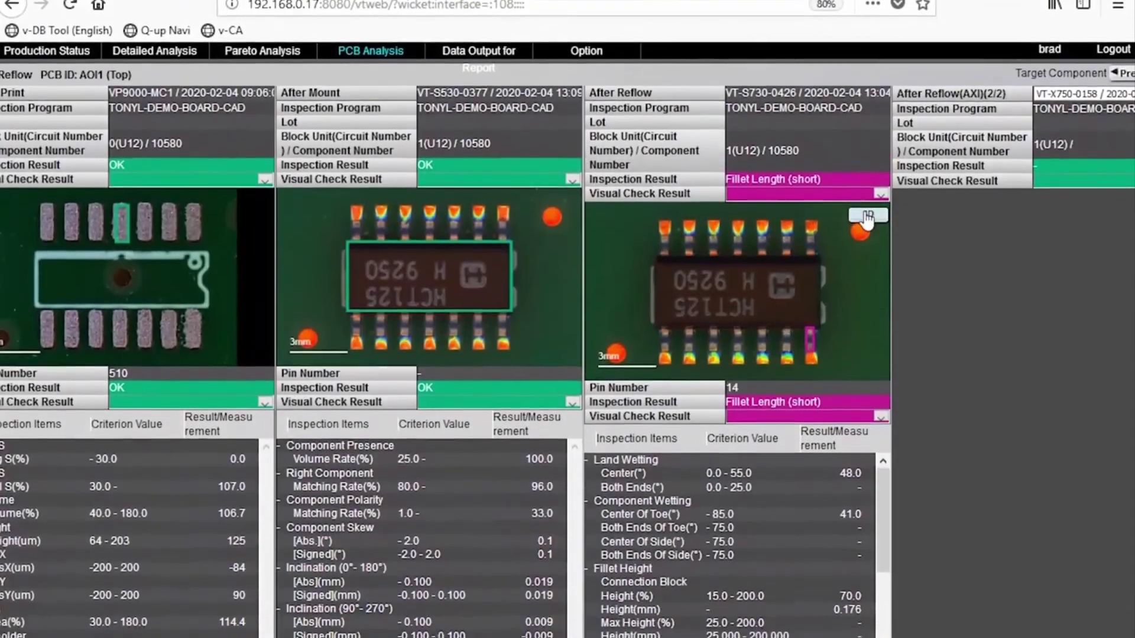
scroll(769, 532, down, 5)
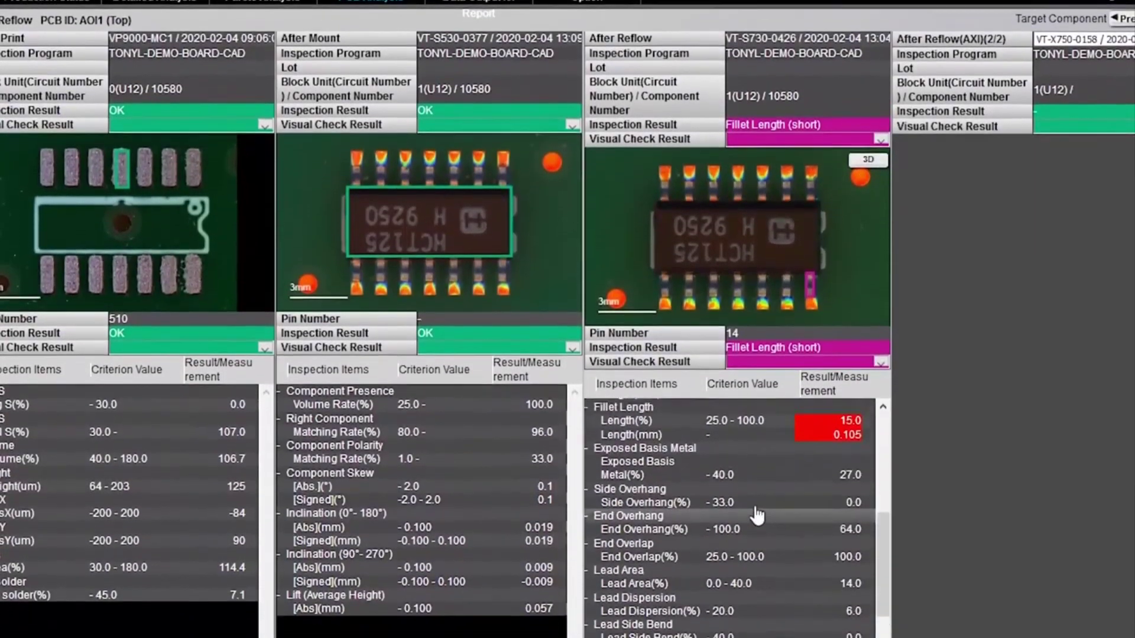
scroll(756, 515, up, 3)
Inspect the after-reflow chip in an enlarged, top-down 3D view, then close it
click(867, 159)
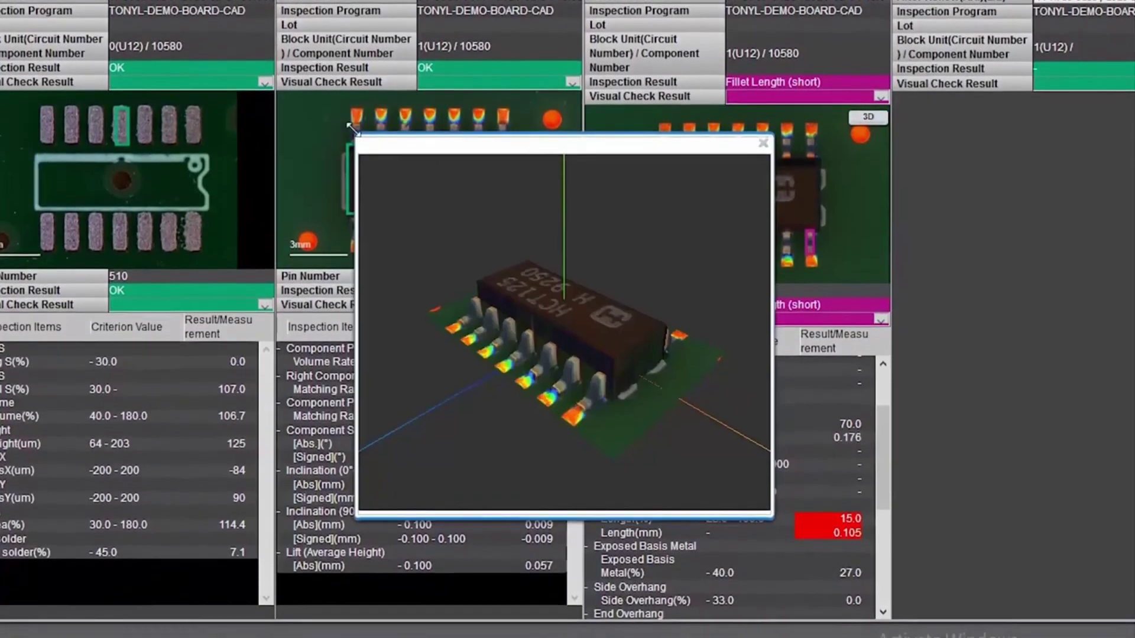
mouse_move(353, 129)
mouse_down()
mouse_move(277, 56)
mouse_move(149, 24)
mouse_up()
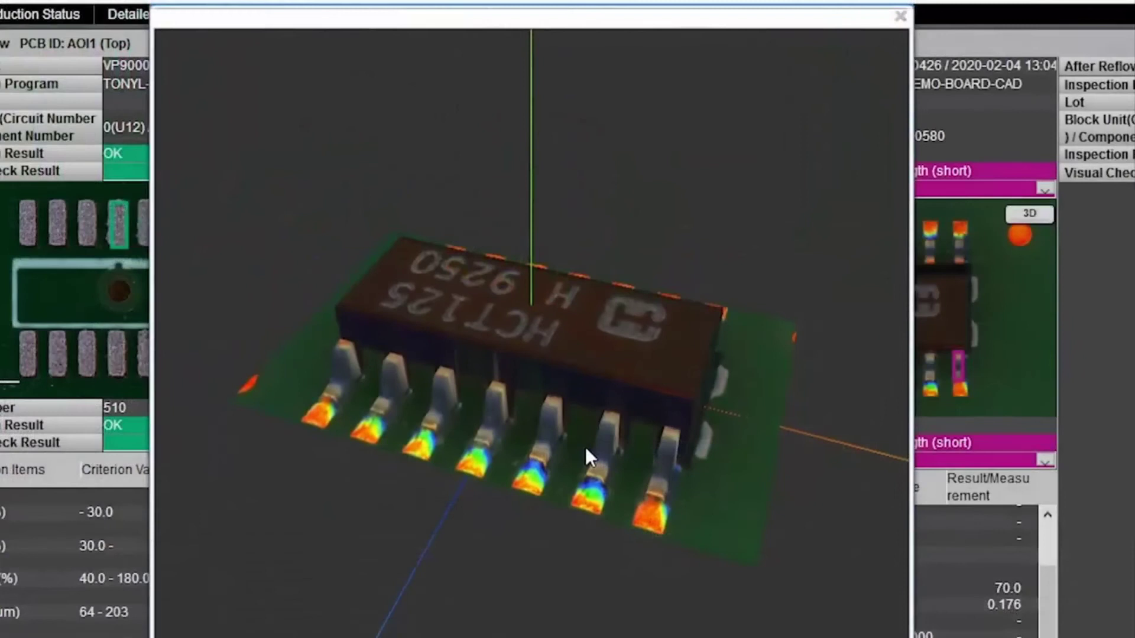
mouse_move(586, 449)
mouse_down()
mouse_move(591, 487)
mouse_move(557, 455)
mouse_move(560, 420)
mouse_move(491, 432)
mouse_move(471, 466)
mouse_up()
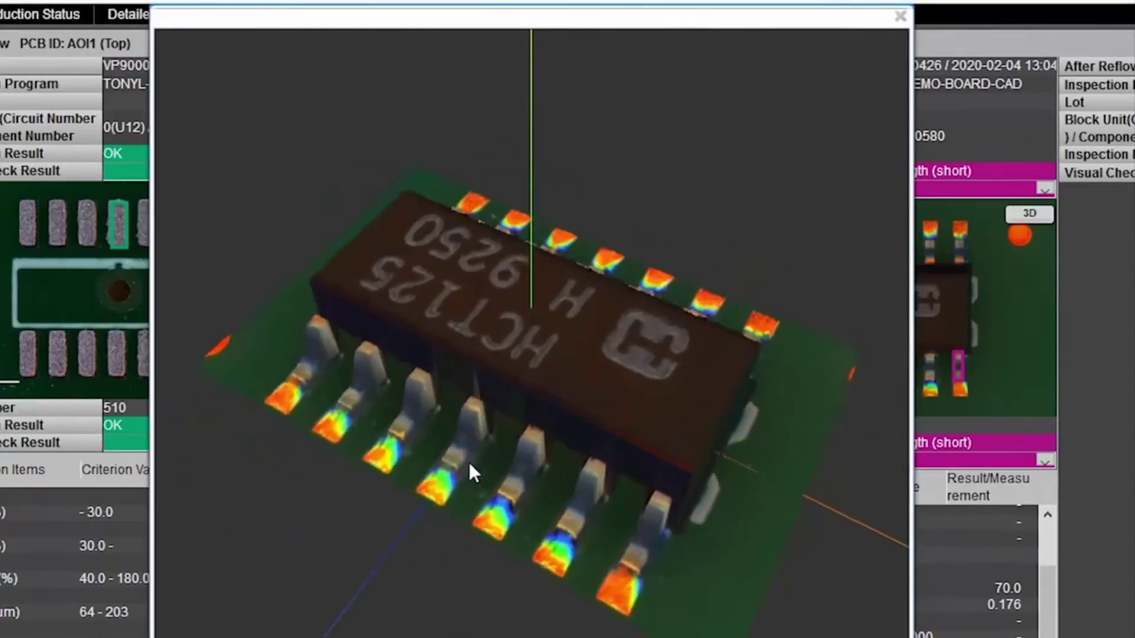
click(900, 18)
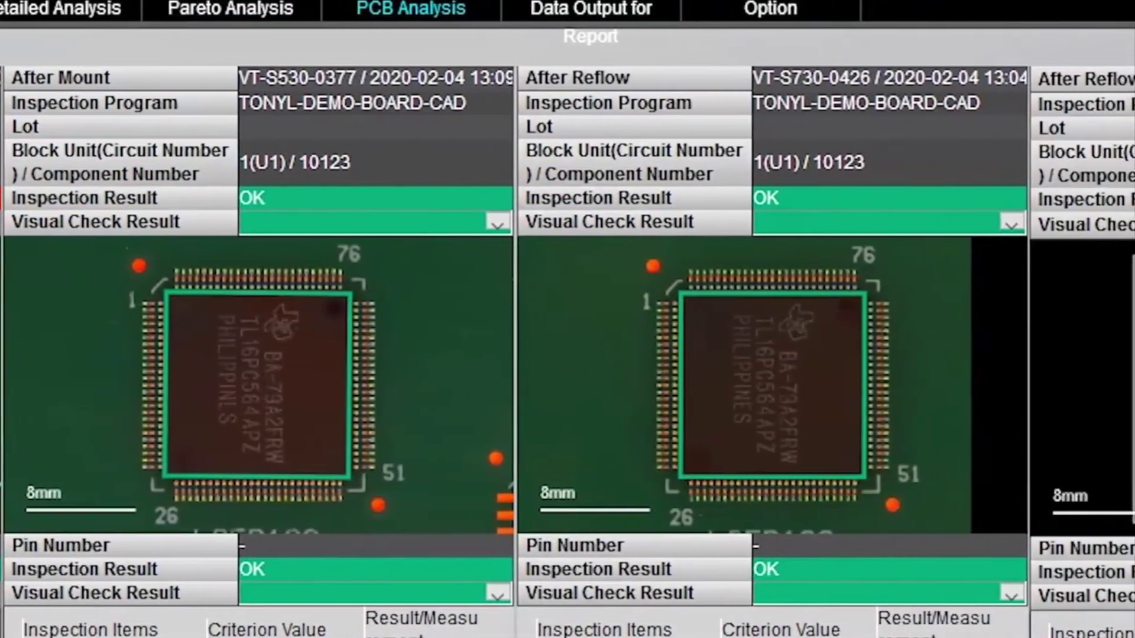
Zoom all process views of component 10123 in on its pins together
scroll(1116, 420, up, 3)
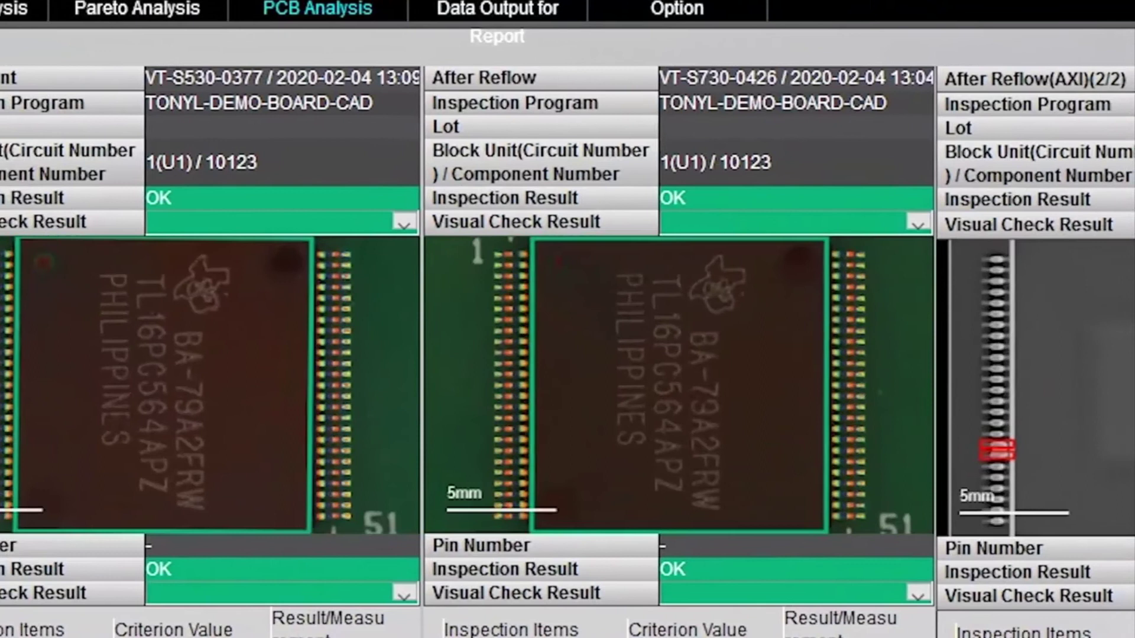
scroll(1006, 406, up, 3)
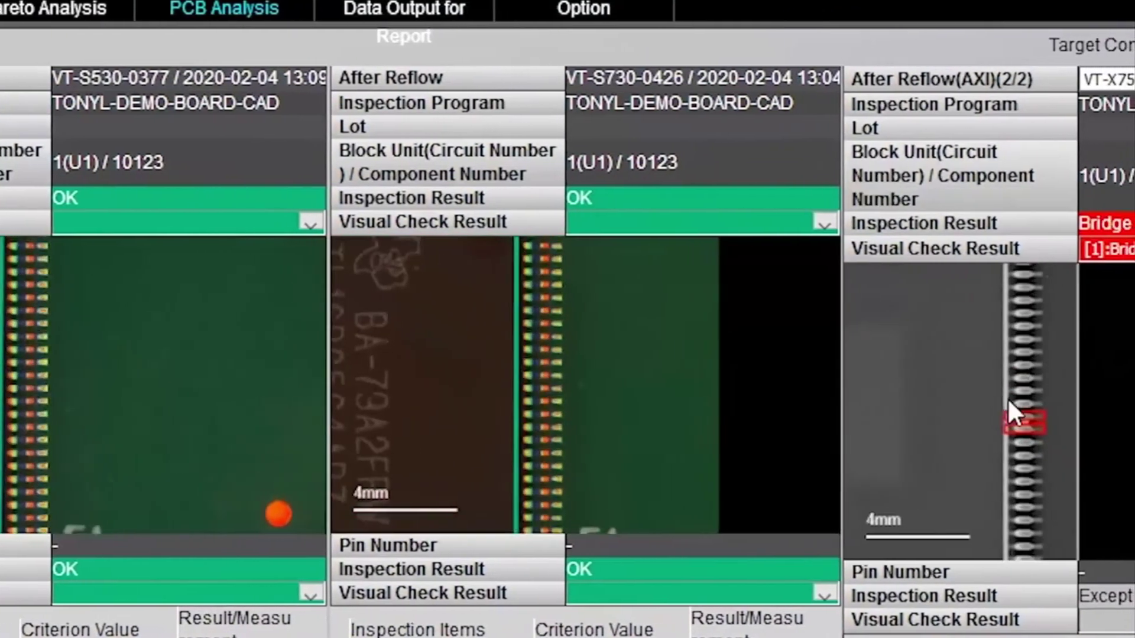